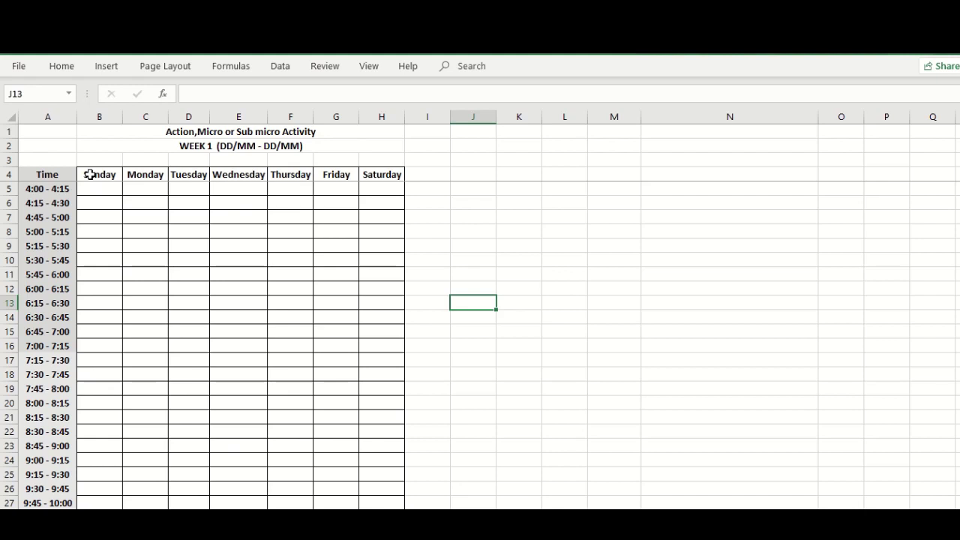
Step: Examine the time slots in column A, the Sunday to Saturday headers and the empty schedule grid beneath them
{"action": "left_click_drag", "start_coordinate": [65, 176], "coordinate": [52, 360]}
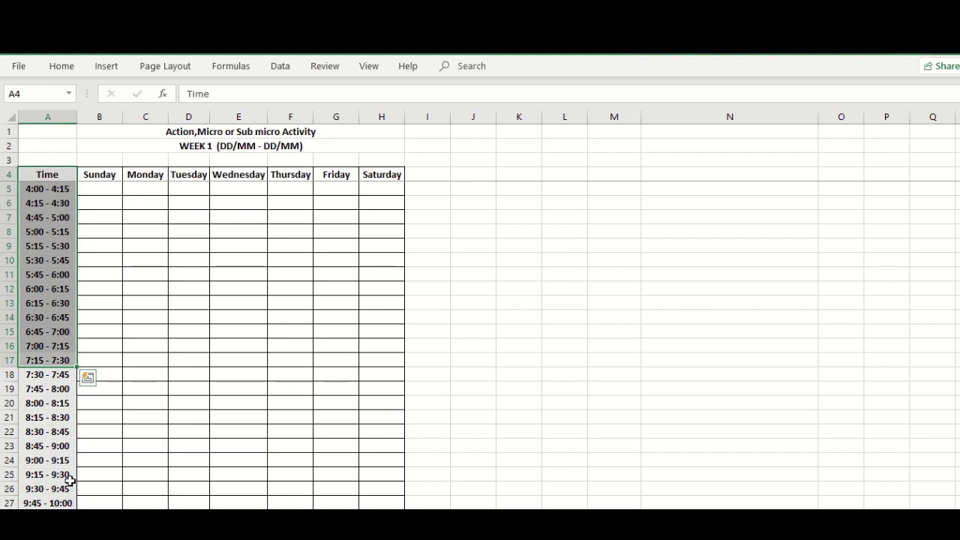
{"action": "left_click", "coordinate": [45, 188]}
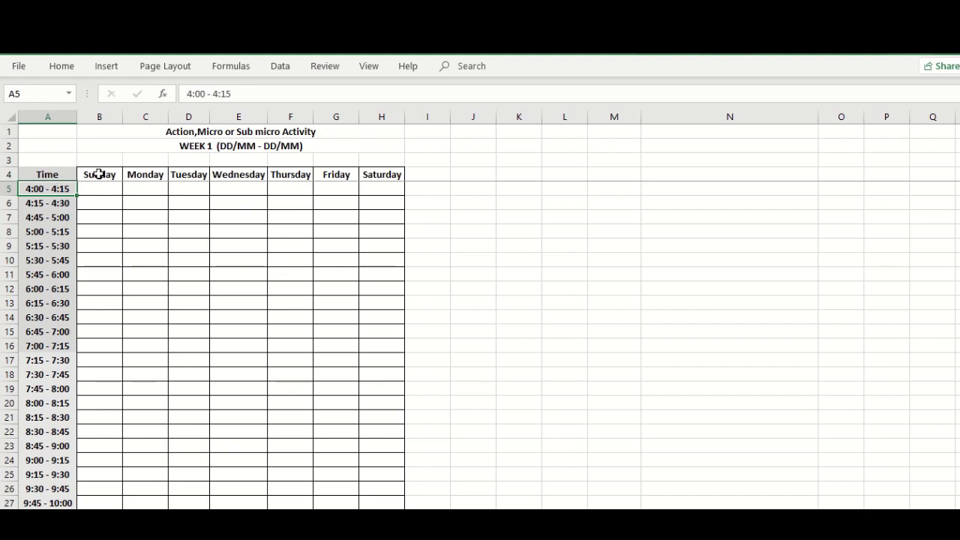
{"action": "left_click_drag", "start_coordinate": [99, 174], "coordinate": [375, 174]}
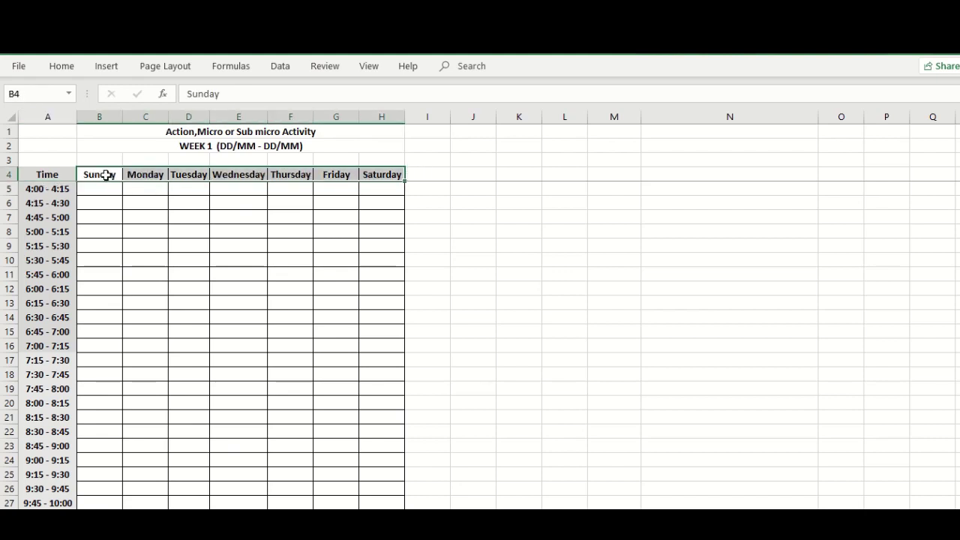
{"action": "left_click", "coordinate": [106, 175]}
{"action": "key", "text": "Right"}
{"action": "key", "text": "Right"}
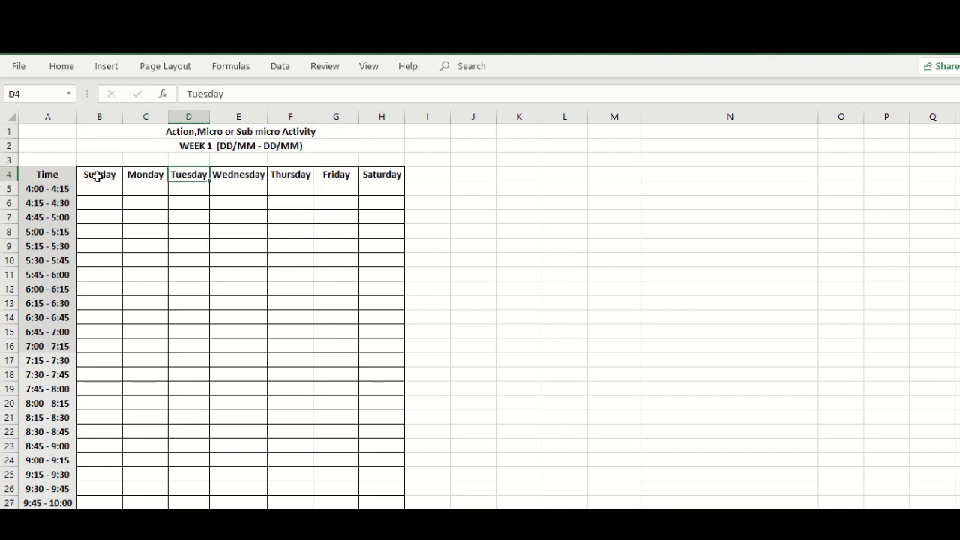
{"action": "left_click_drag", "start_coordinate": [97, 177], "coordinate": [360, 176]}
{"action": "left_click", "coordinate": [361, 175]}
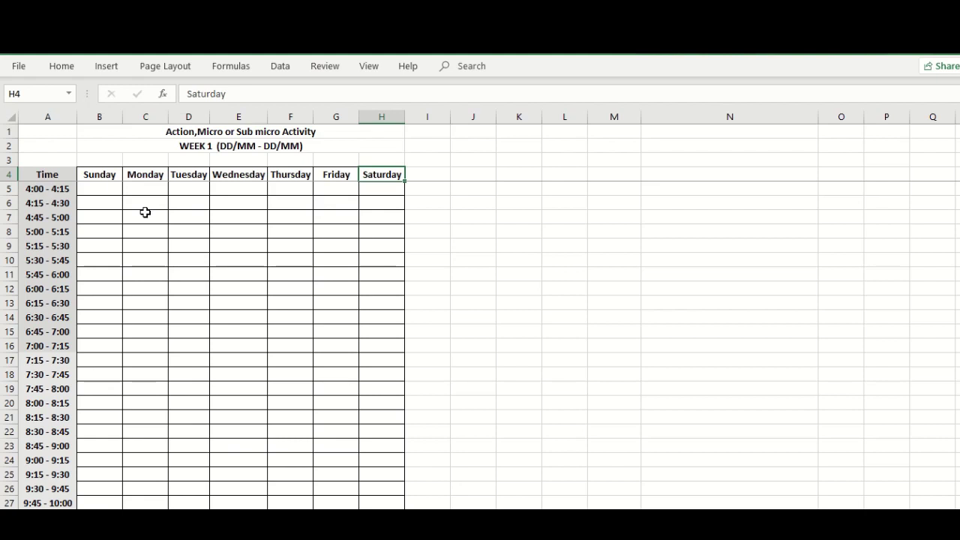
{"action": "left_click_drag", "start_coordinate": [103, 187], "coordinate": [379, 435]}
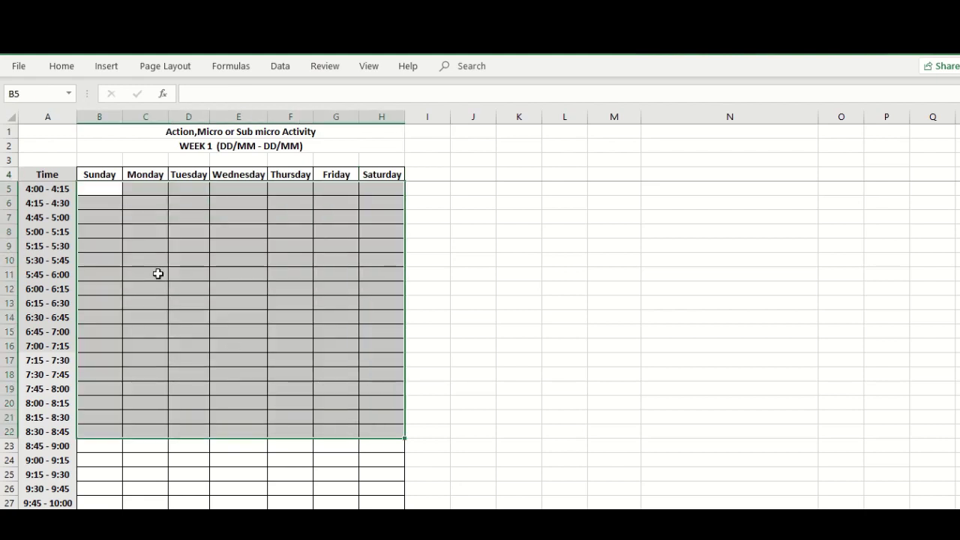
{"action": "left_click", "coordinate": [188, 217]}
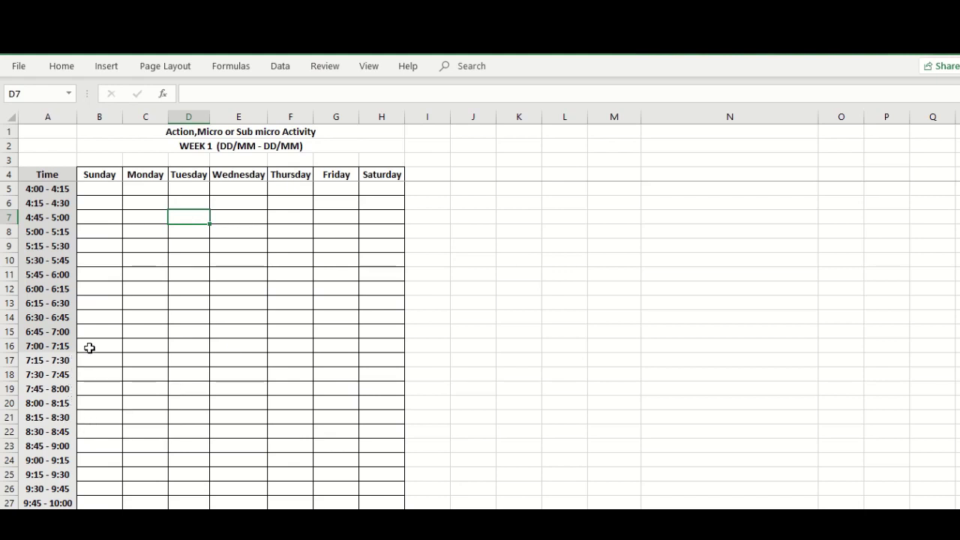
Step: Merge and center cells B16:H17, spanning all days for the 7:00 to 7:30 slots
{"action": "left_click_drag", "start_coordinate": [88, 347], "coordinate": [371, 360]}
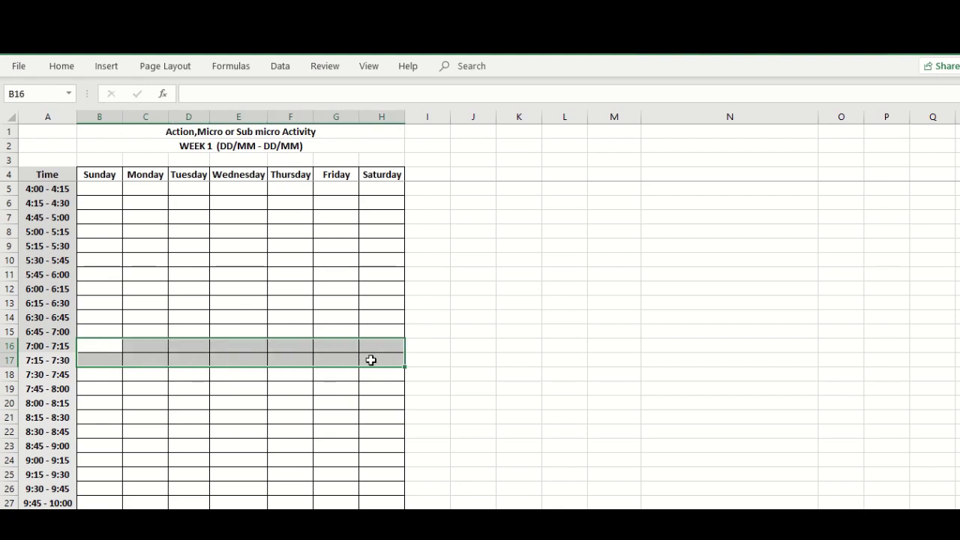
{"action": "left_click", "coordinate": [113, 71]}
{"action": "left_click", "coordinate": [62, 66]}
{"action": "left_click", "coordinate": [395, 119]}
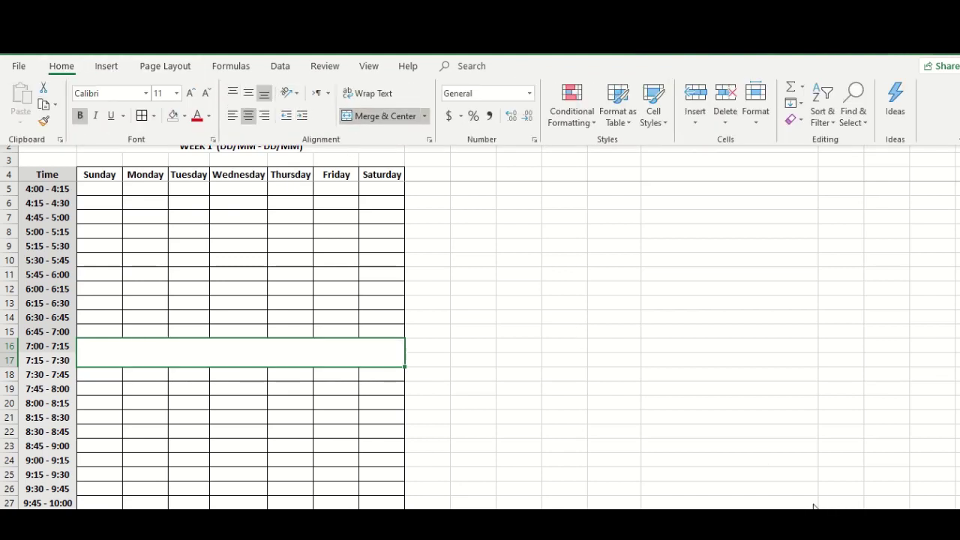
Step: Enter the label ቁርሲ in the merged 7:00 to 7:30 block
{"action": "left_click", "coordinate": [207, 347]}
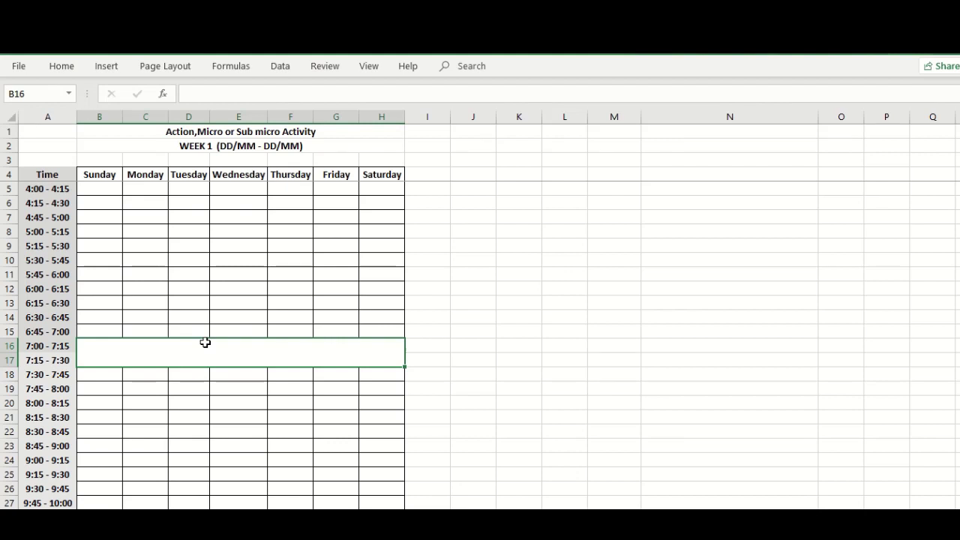
{"action": "type", "text": "qursi"}
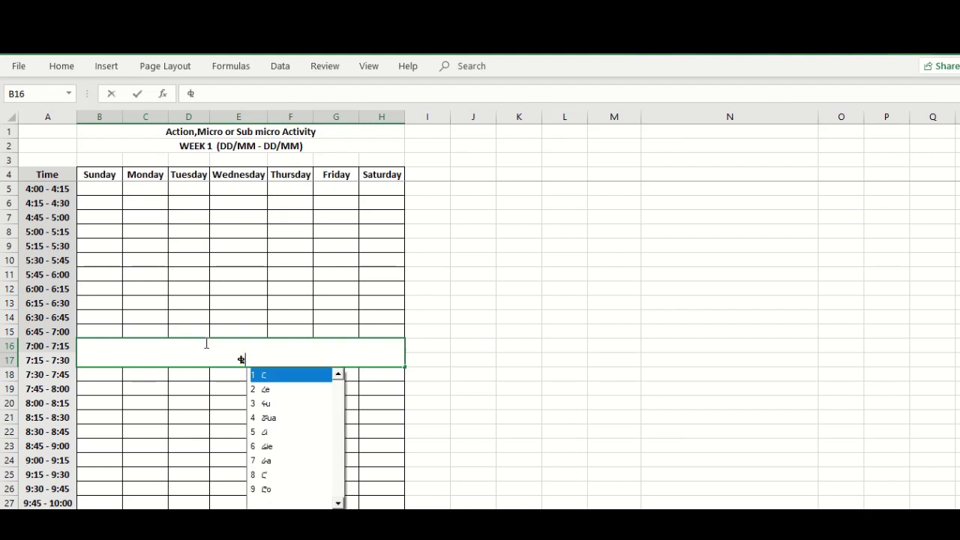
{"action": "key", "text": "space"}
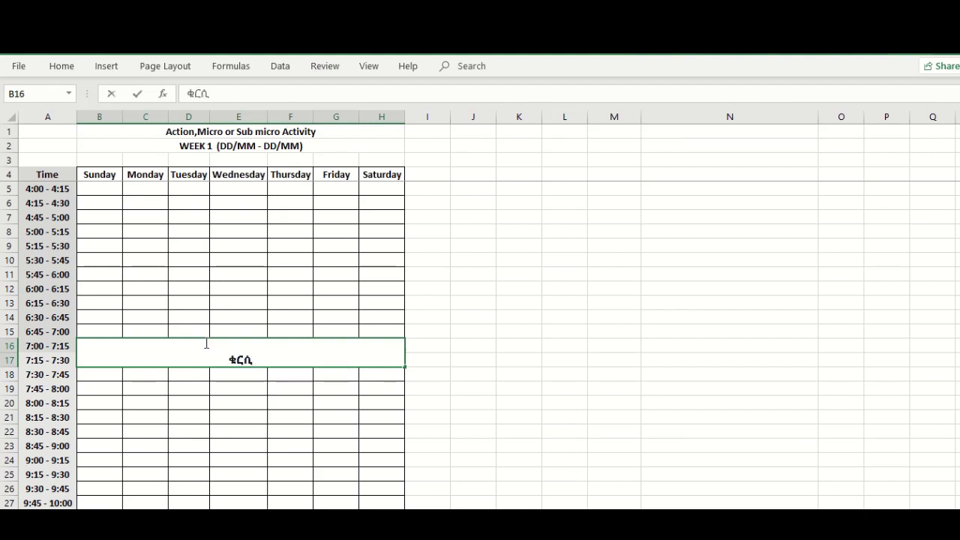
{"action": "left_click", "coordinate": [498, 347]}
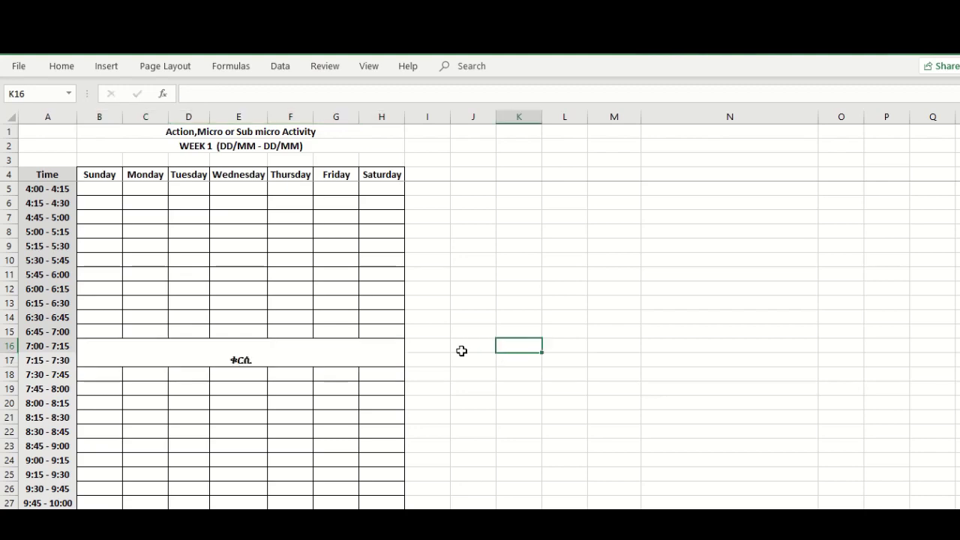
Step: Fill the merged ቁርሲ block with the blue theme color
{"action": "scroll", "coordinate": [122, 85], "scroll_direction": "down", "scroll_amount": 2}
{"action": "left_click", "coordinate": [62, 66]}
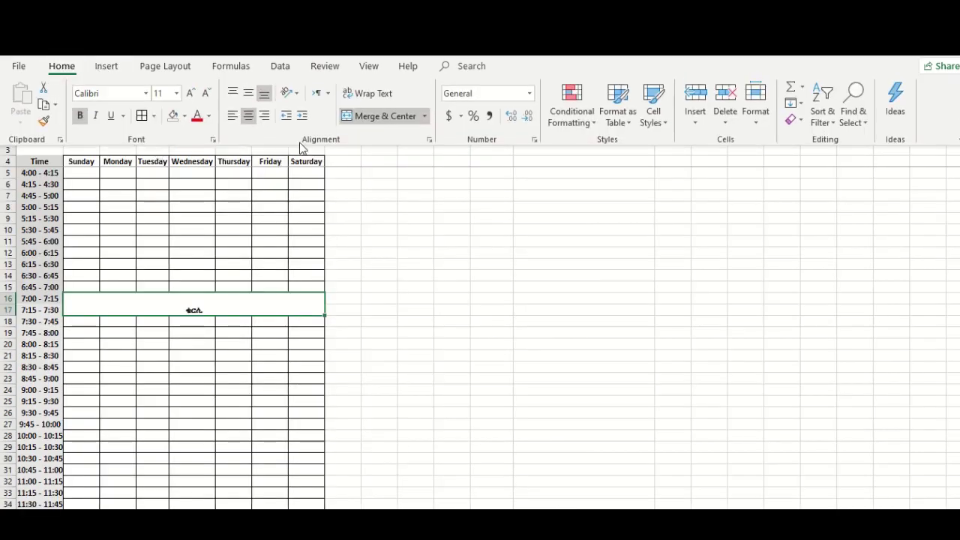
{"action": "left_click", "coordinate": [184, 115]}
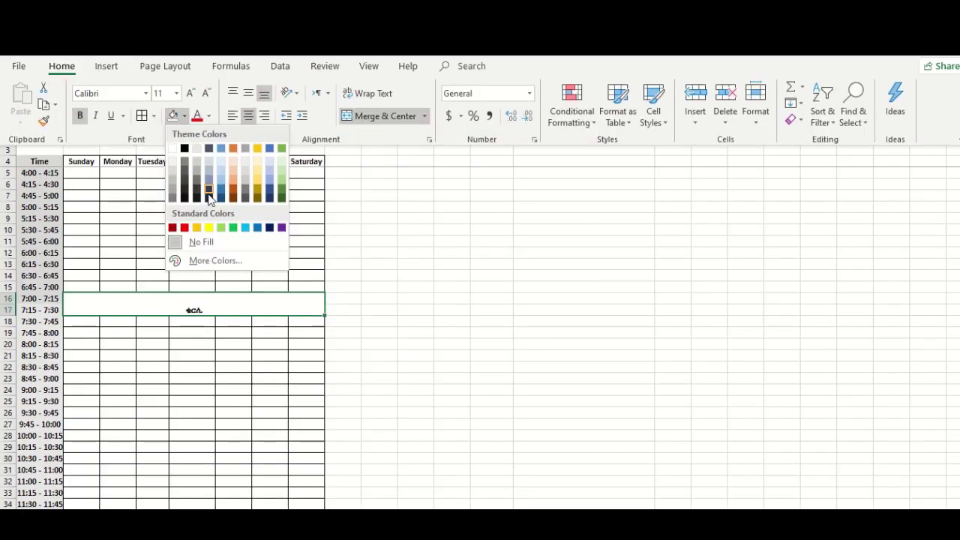
{"action": "left_click", "coordinate": [222, 153]}
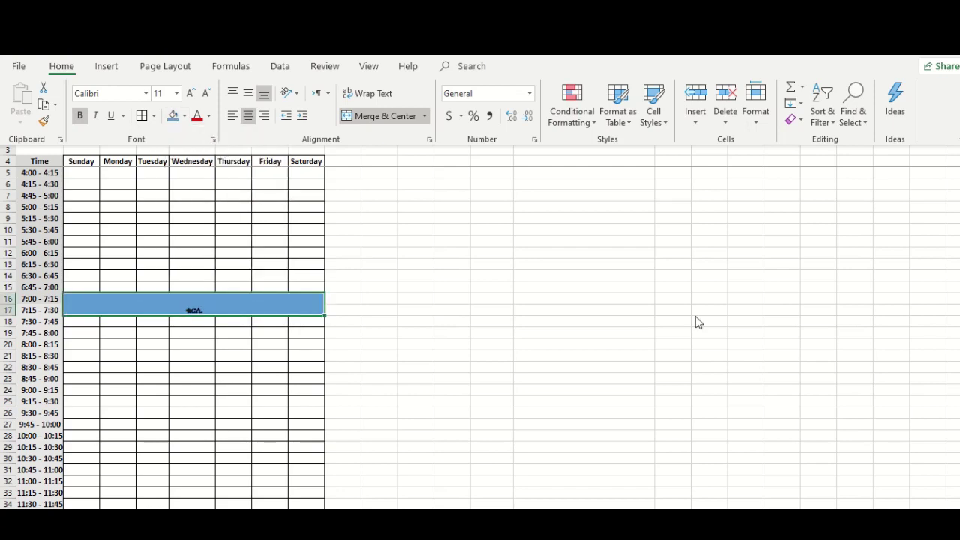
Step: Apply the same blue fill to the merged ምሳሕ block at 1:00 to 1:30
{"action": "left_click_drag", "start_coordinate": [956, 188], "coordinate": [956, 272]}
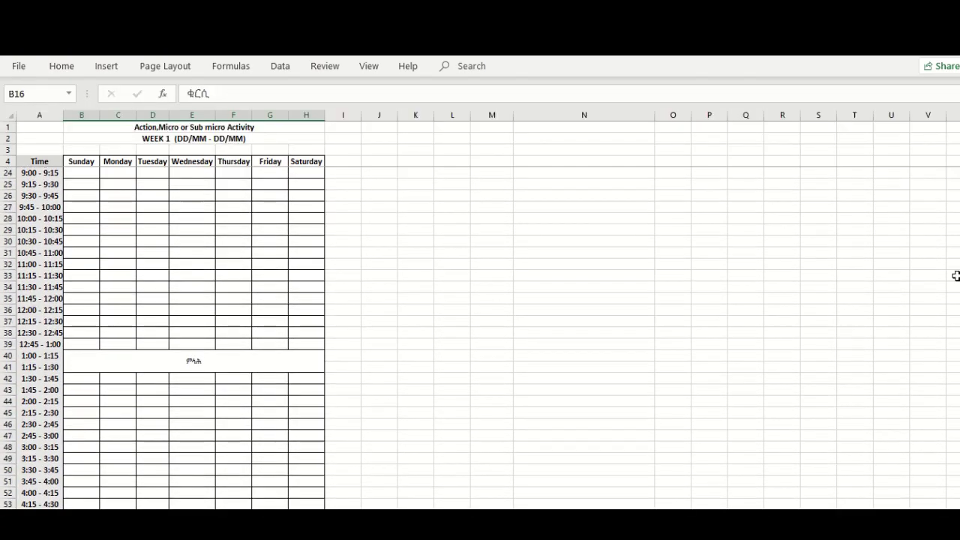
{"action": "left_click", "coordinate": [100, 359]}
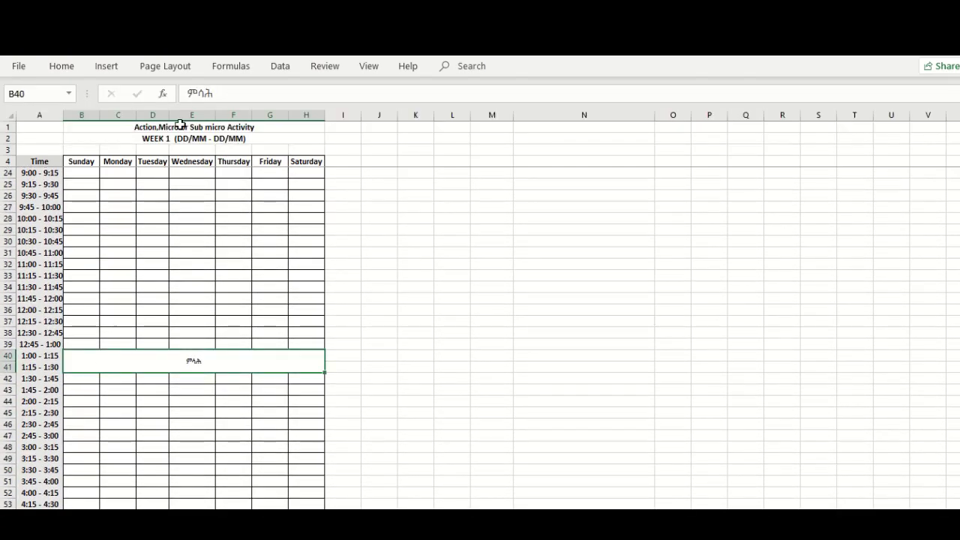
{"action": "left_click", "coordinate": [63, 68]}
{"action": "left_click", "coordinate": [172, 116]}
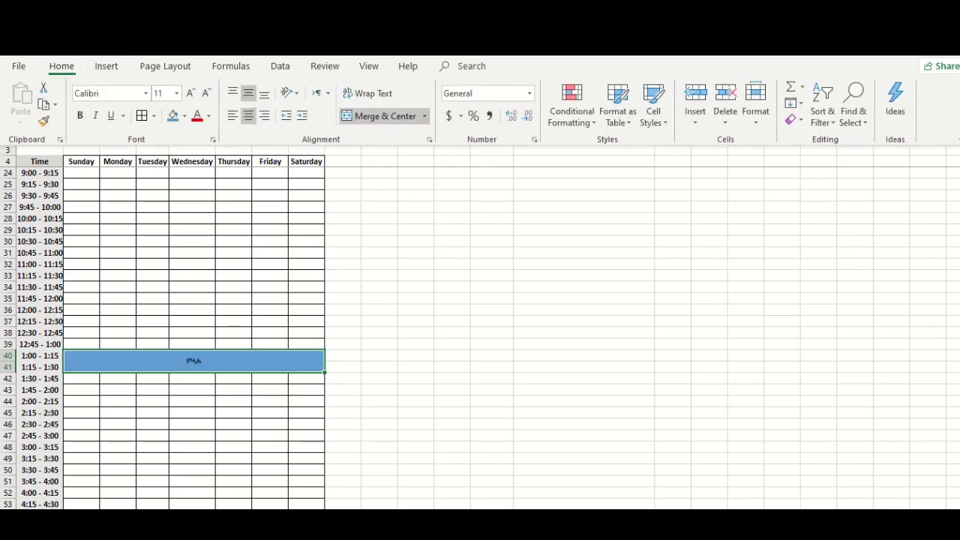
Step: Apply the same blue fill to the merged ድራር block at 9:00 to 9:30
{"action": "left_click_drag", "start_coordinate": [957, 268], "coordinate": [956, 276]}
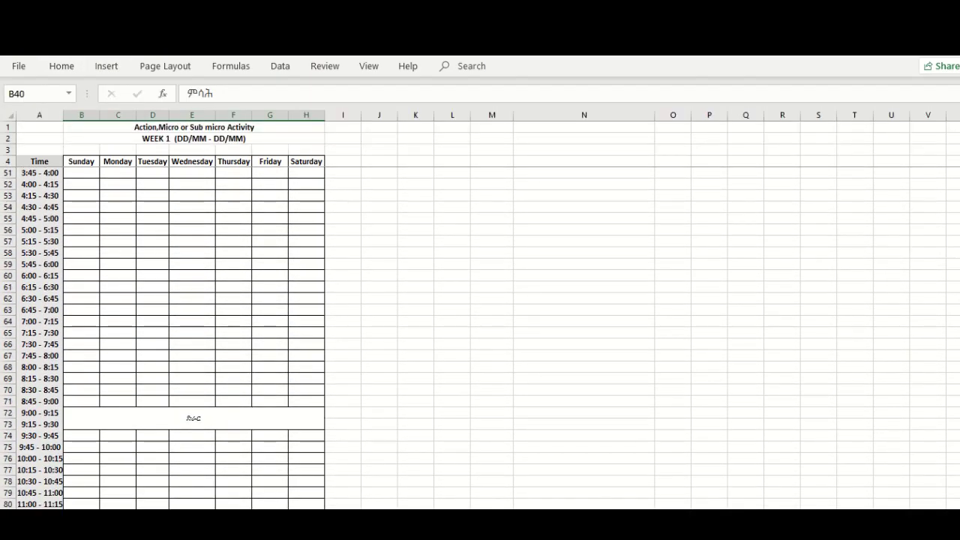
{"action": "left_click", "coordinate": [83, 420]}
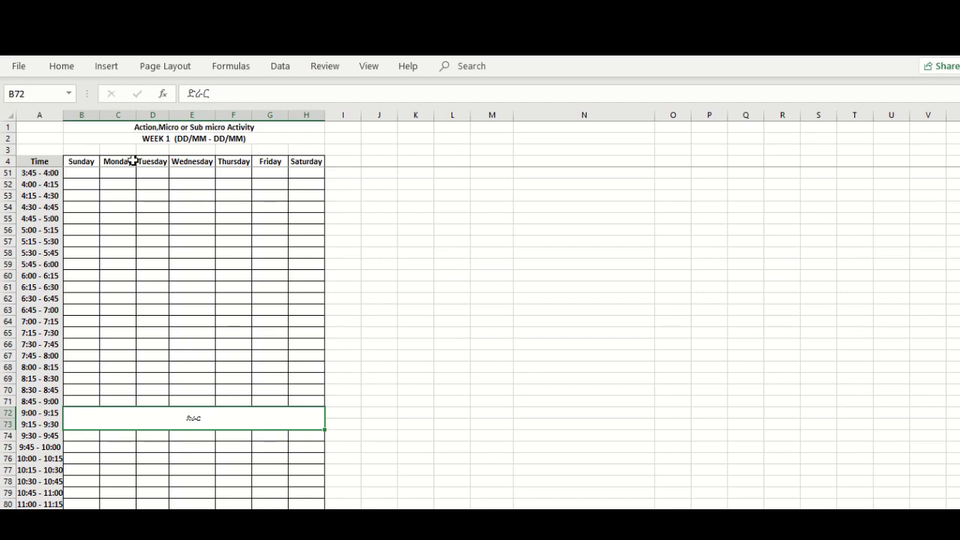
{"action": "left_click", "coordinate": [61, 66]}
{"action": "left_click", "coordinate": [173, 117]}
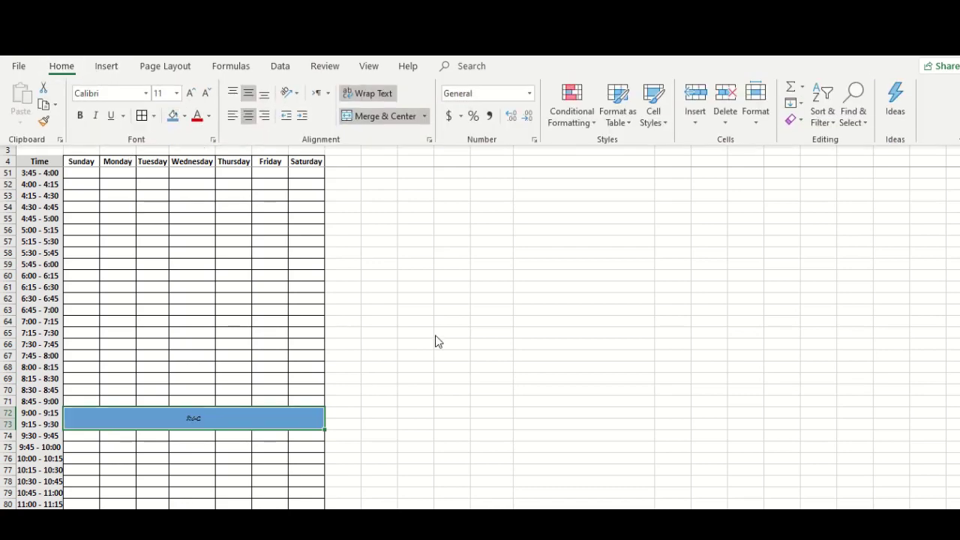
{"action": "left_click_drag", "start_coordinate": [956, 387], "coordinate": [957, 381]}
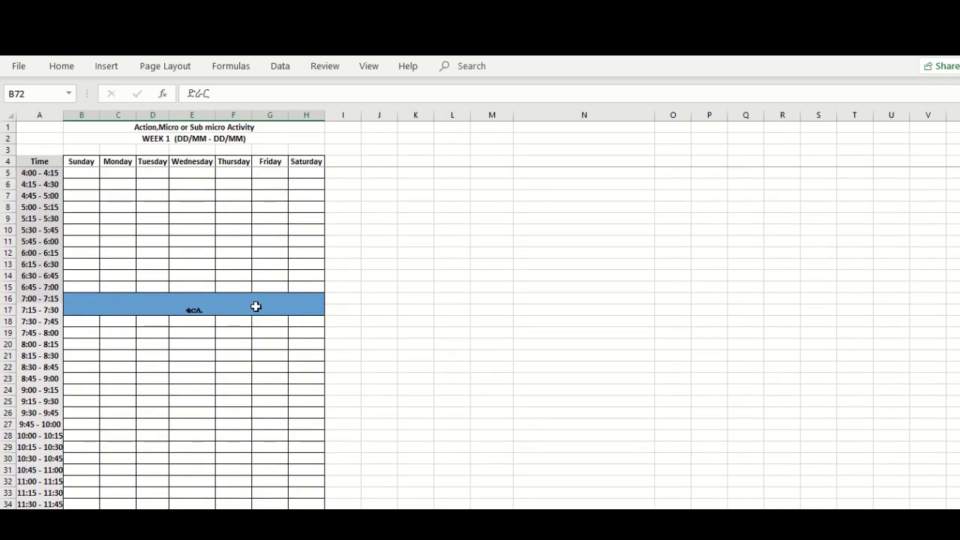
{"action": "left_click", "coordinate": [388, 217]}
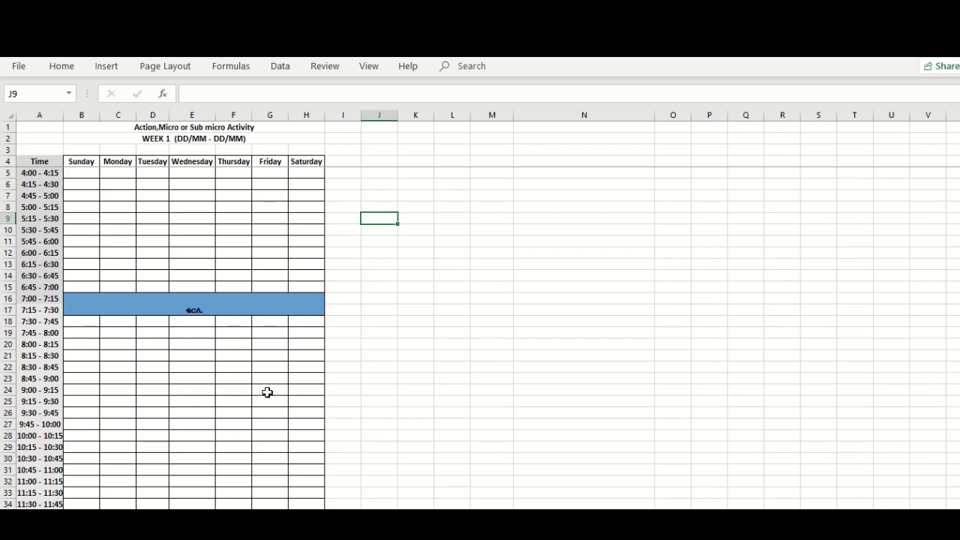
{"action": "left_click_drag", "start_coordinate": [959, 201], "coordinate": [959, 201]}
{"action": "left_click", "coordinate": [84, 322]}
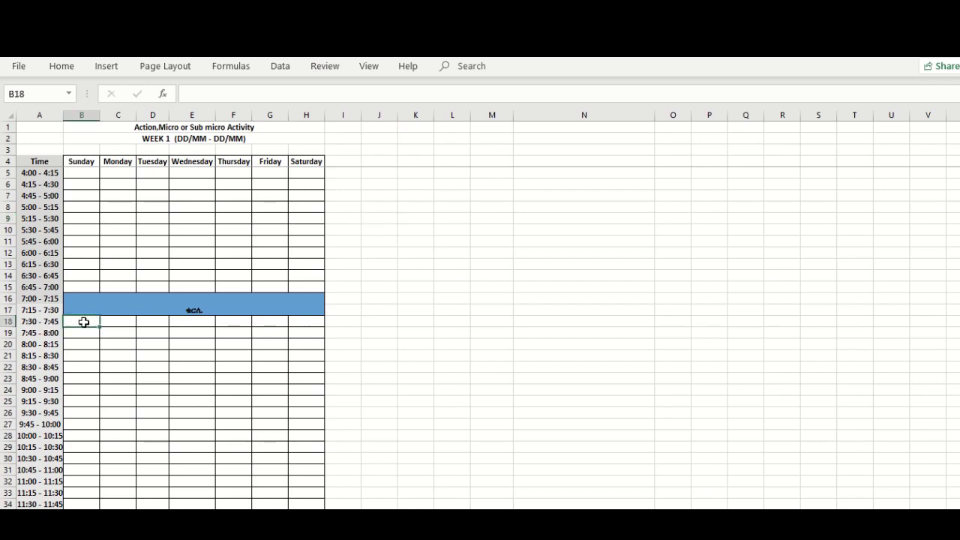
{"action": "left_click_drag", "start_coordinate": [84, 322], "coordinate": [78, 344]}
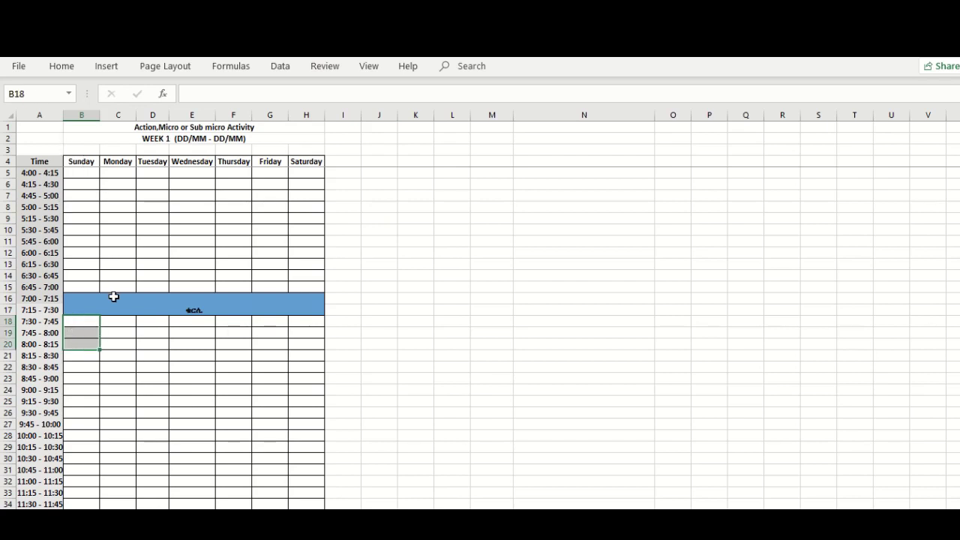
{"action": "left_click", "coordinate": [88, 323]}
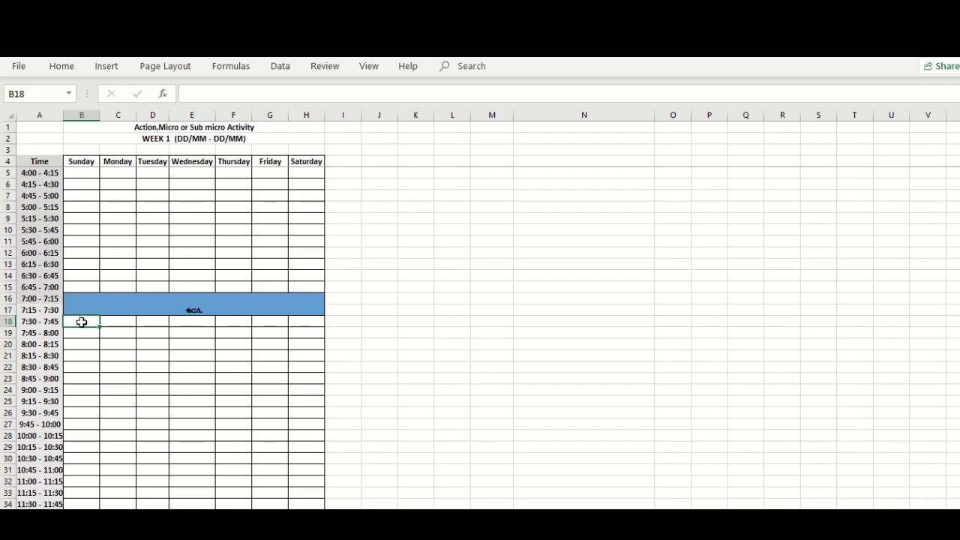
{"action": "left_click", "coordinate": [60, 322]}
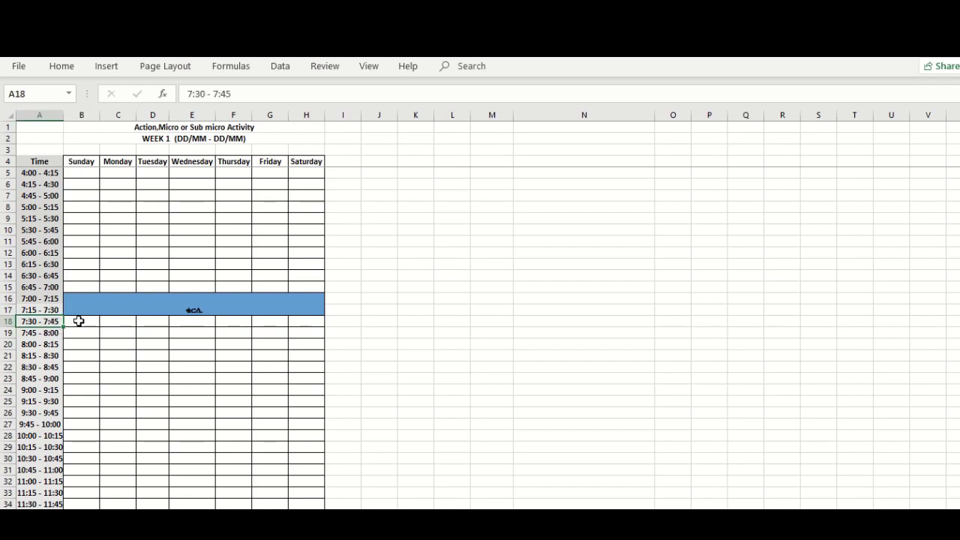
Step: Merge and center the Sunday cells B18:B21, covering 7:30 to 8:30
{"action": "left_click_drag", "start_coordinate": [78, 321], "coordinate": [78, 354]}
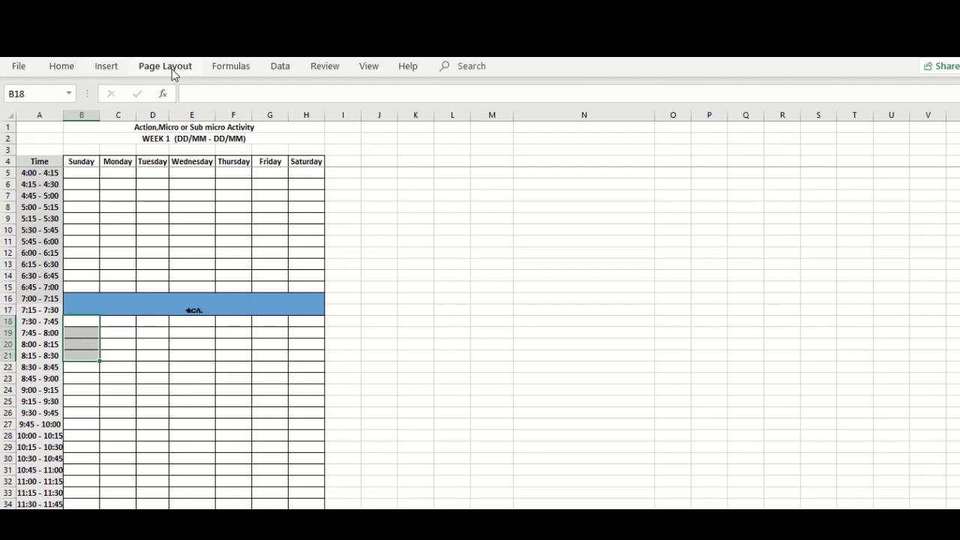
{"action": "left_click", "coordinate": [60, 67]}
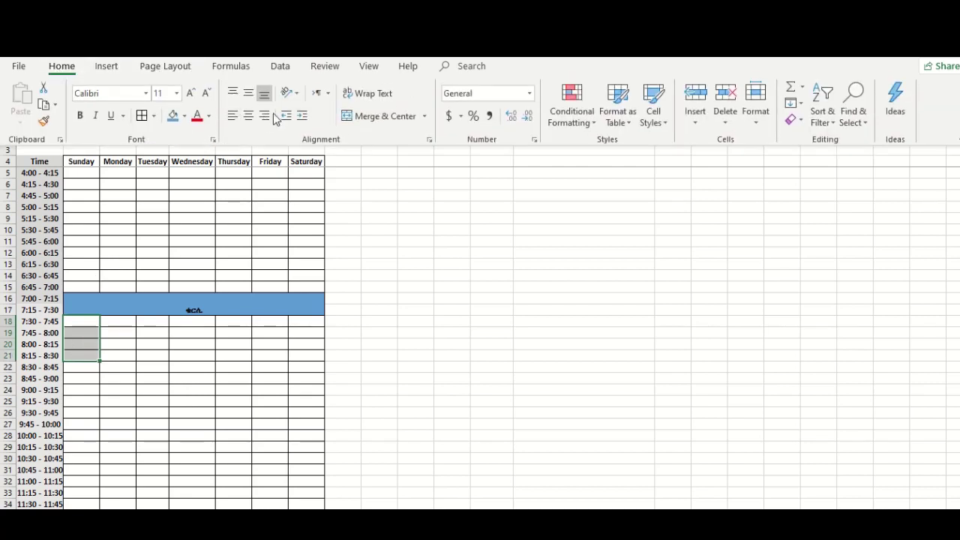
{"action": "left_click", "coordinate": [378, 119]}
Step: Enter ስ as placeholder text in the merged Sunday cell for 7:30 to 8:30
{"action": "left_click", "coordinate": [78, 338]}
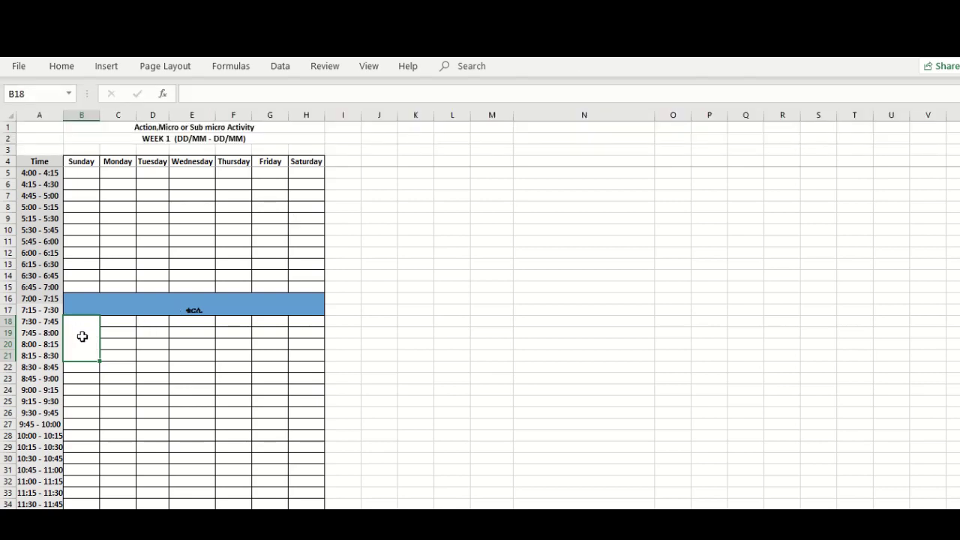
{"action": "type", "text": "sunday"}
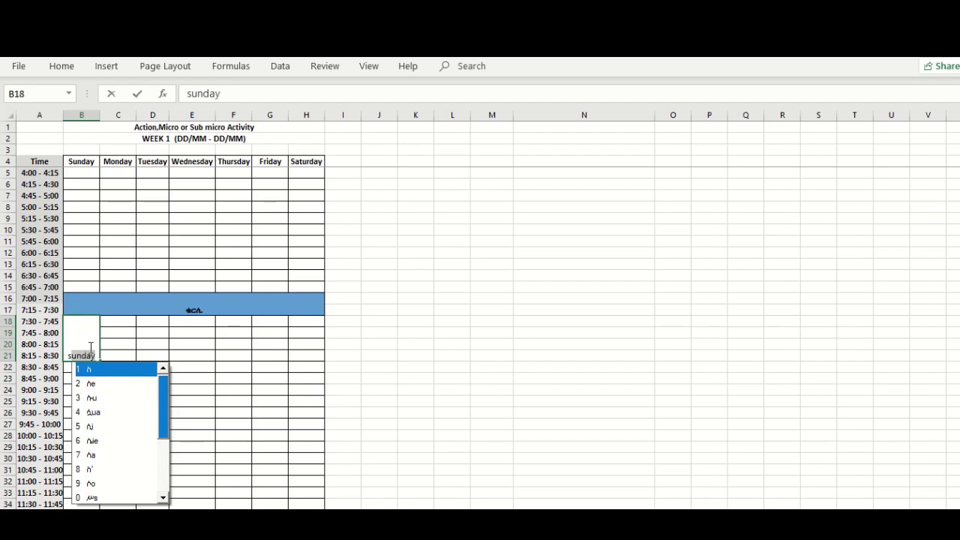
{"action": "key", "text": "space"}
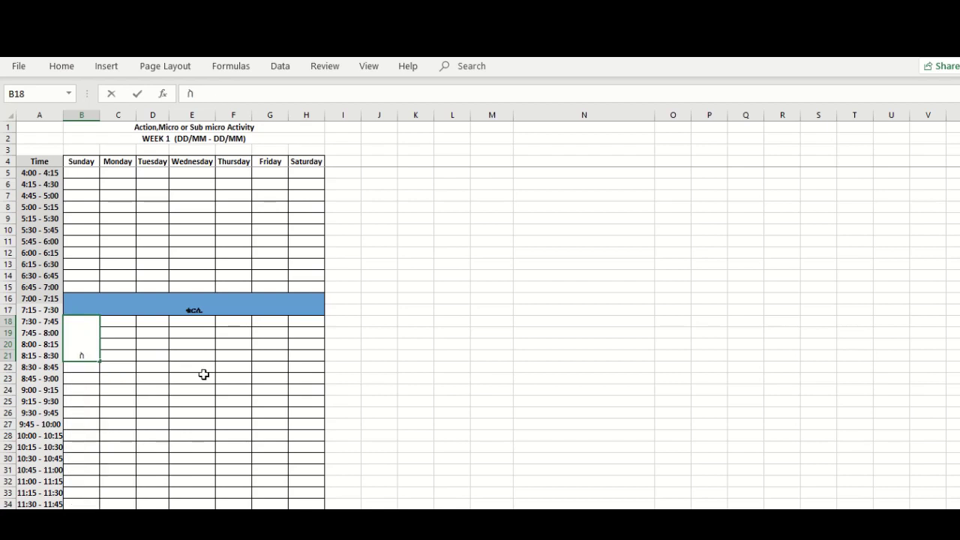
{"action": "left_click", "coordinate": [105, 356]}
{"action": "left_click", "coordinate": [90, 337]}
Step: Merge and center the Monday cells C28:C31, covering 10:00 to 11:00
{"action": "left_click_drag", "start_coordinate": [120, 437], "coordinate": [123, 465]}
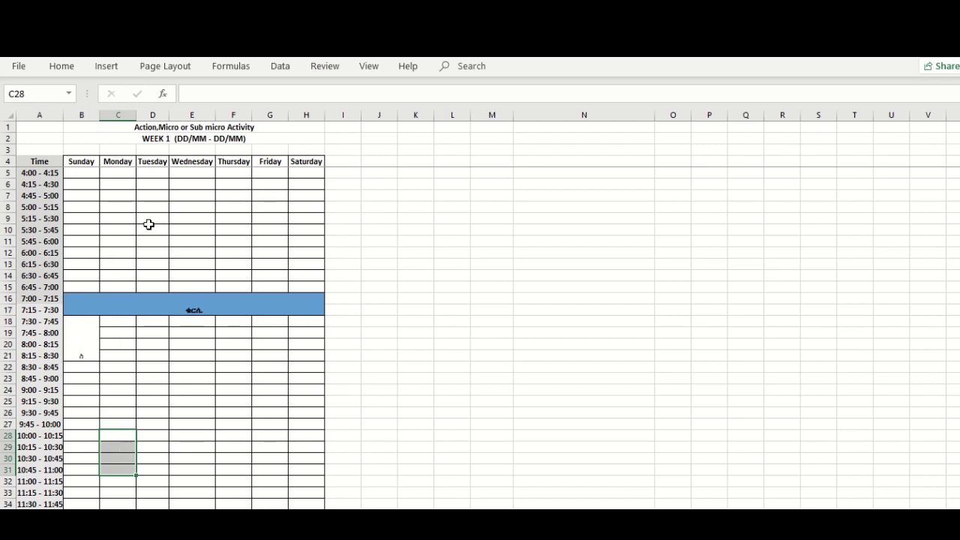
{"action": "left_click", "coordinate": [64, 67]}
{"action": "left_click", "coordinate": [379, 124]}
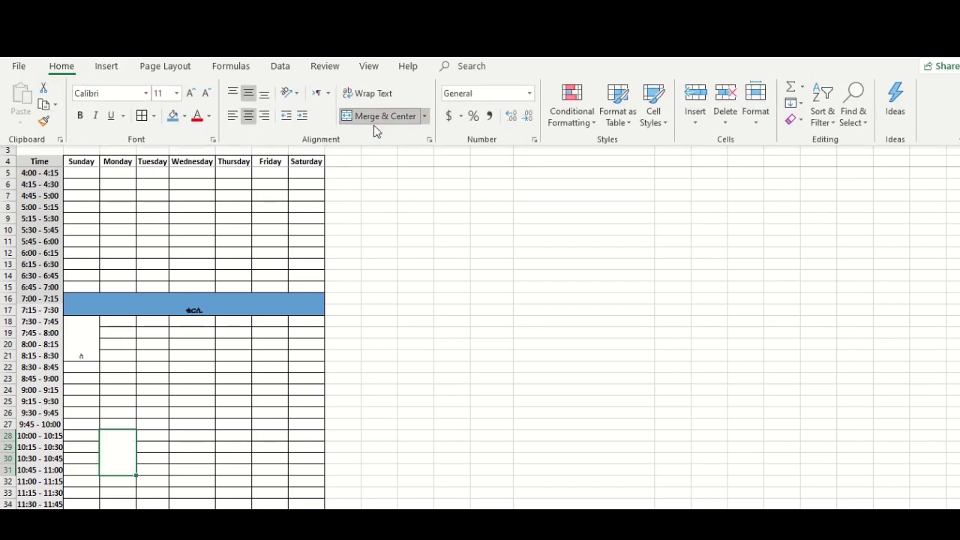
Step: Enter ድ as placeholder text in the merged Monday cell for 10:00 to 11:00
{"action": "left_click", "coordinate": [124, 457]}
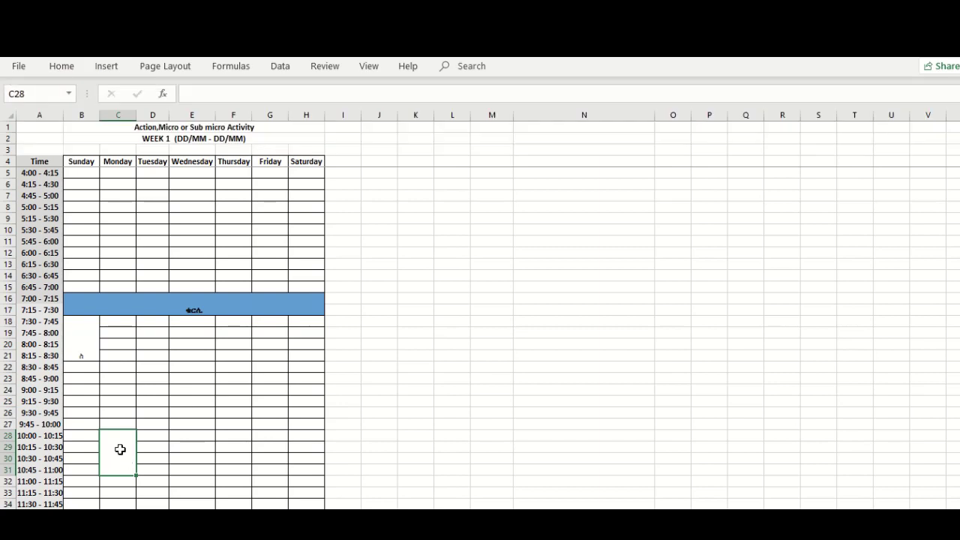
{"action": "type", "text": "d"}
{"action": "key", "text": "space"}
{"action": "left_click", "coordinate": [456, 412]}
Step: Fill the merged Sunday block at 7:30 to 8:30 with the standard light green color
{"action": "left_click", "coordinate": [75, 348]}
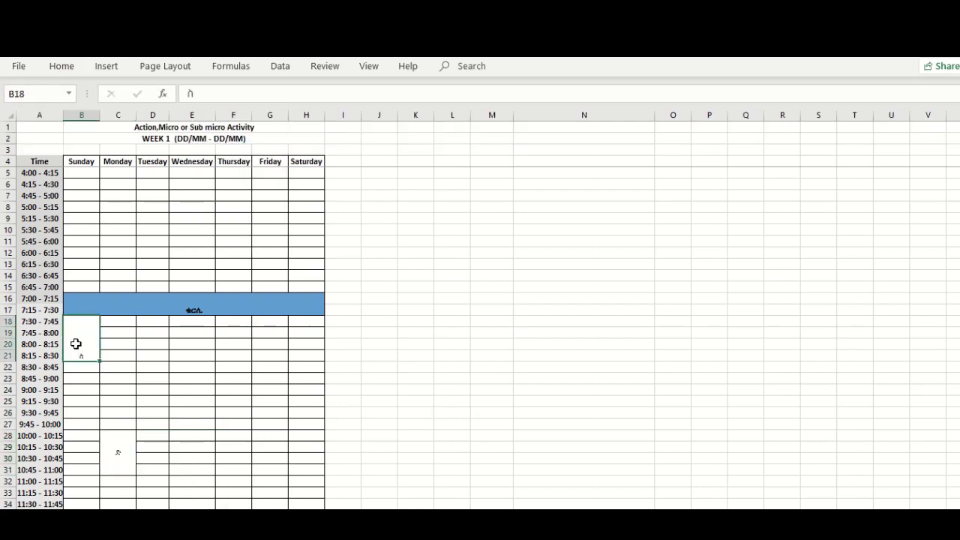
{"action": "left_click", "coordinate": [62, 66]}
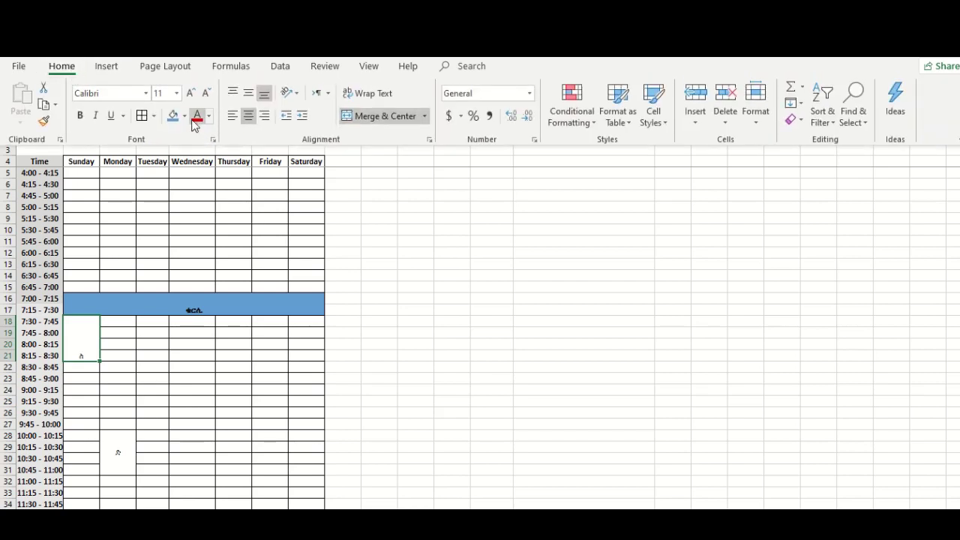
{"action": "left_click", "coordinate": [185, 116]}
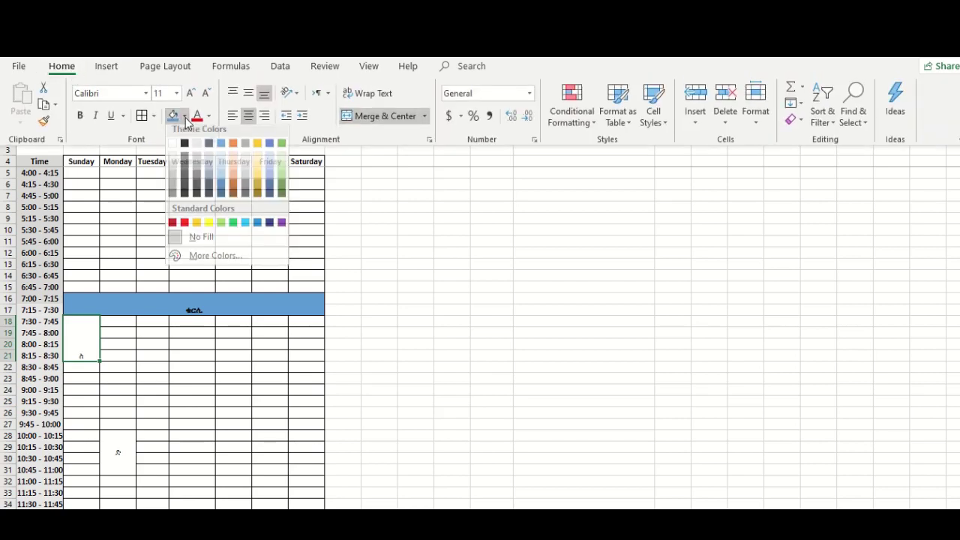
{"action": "left_click", "coordinate": [221, 223]}
Step: Apply the same light green fill to the merged Monday block at 10:00 to 11:00
{"action": "left_click", "coordinate": [118, 454]}
{"action": "left_click", "coordinate": [117, 451]}
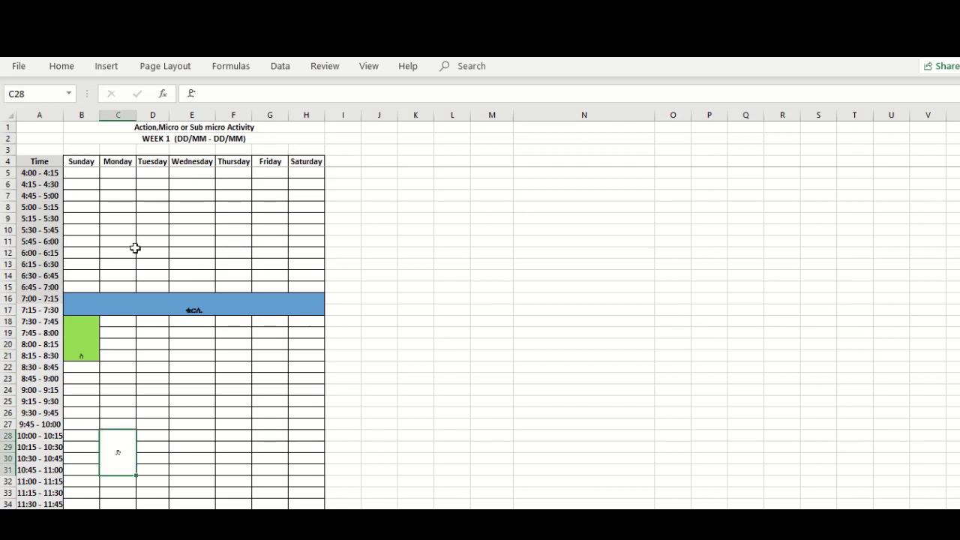
{"action": "left_click", "coordinate": [63, 66]}
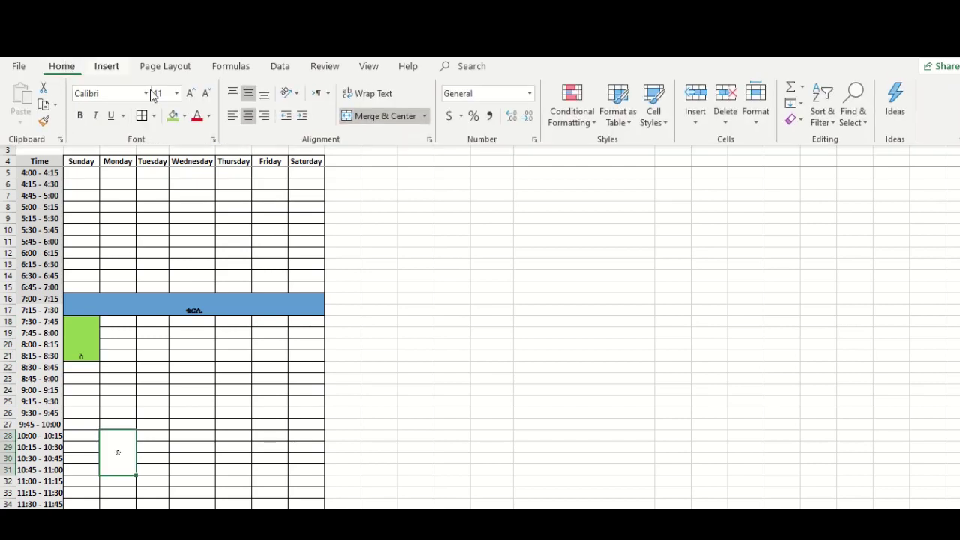
{"action": "left_click", "coordinate": [185, 117]}
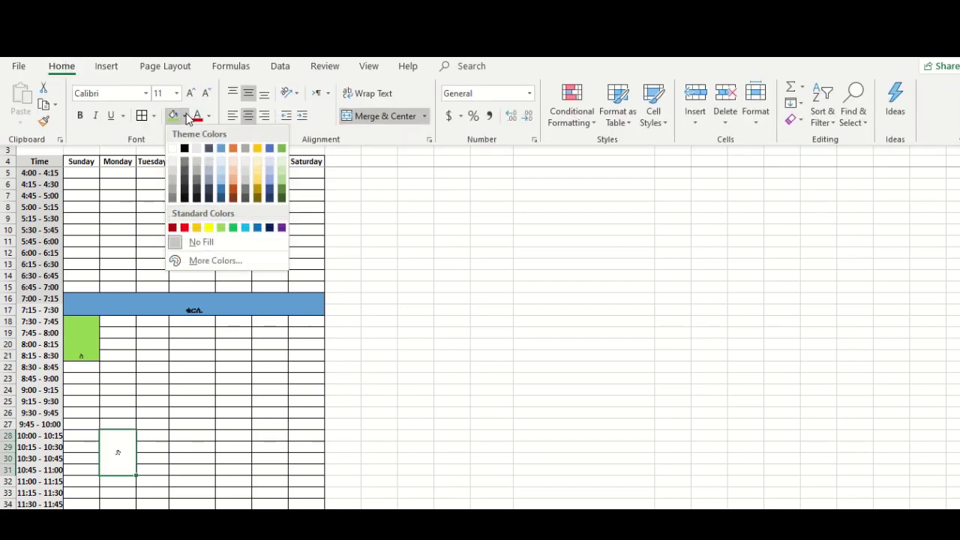
{"action": "left_click", "coordinate": [220, 227]}
{"action": "left_click", "coordinate": [102, 456]}
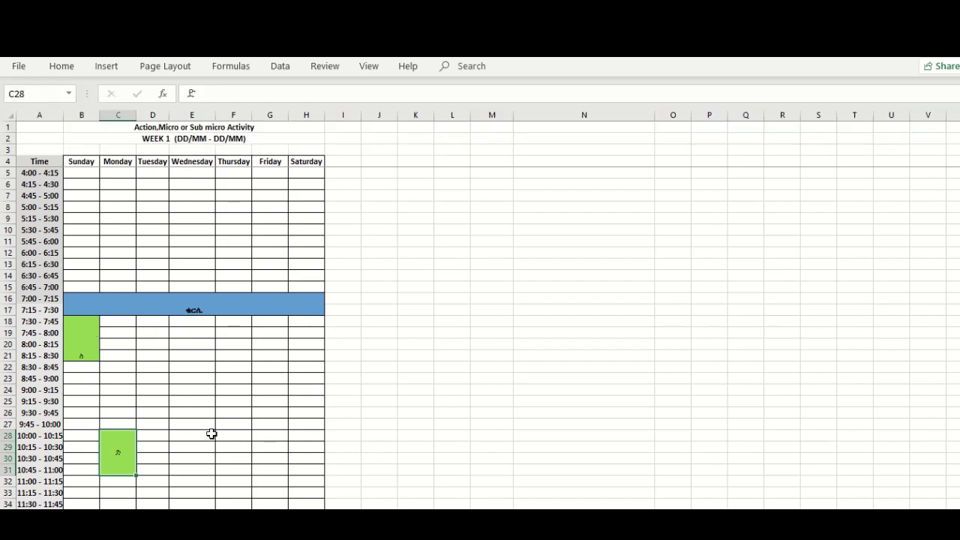
{"action": "left_click", "coordinate": [240, 423]}
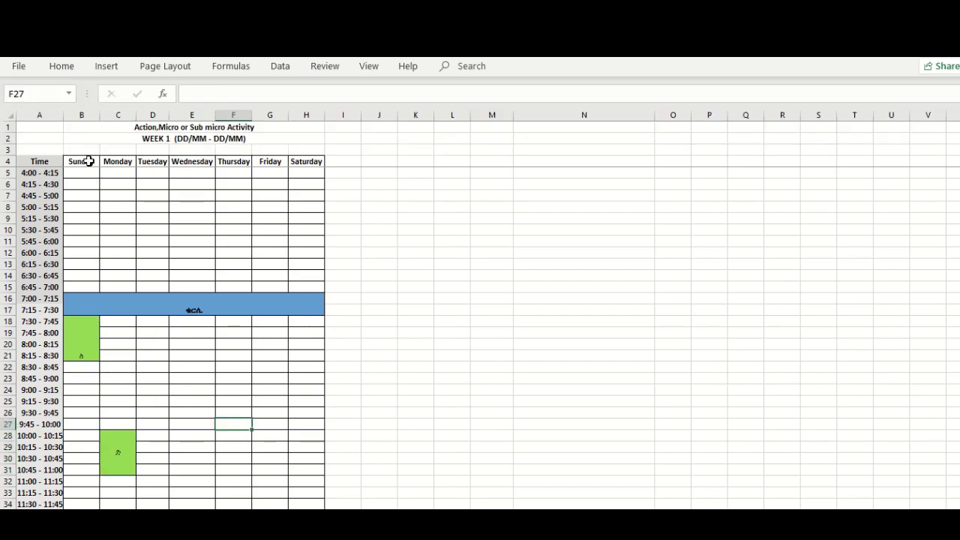
{"action": "left_click_drag", "start_coordinate": [81, 180], "coordinate": [82, 269]}
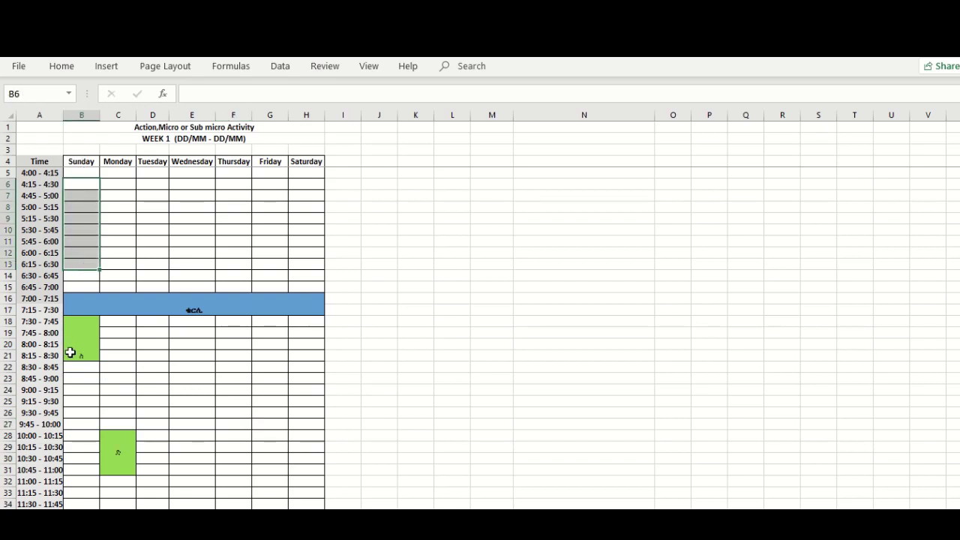
{"action": "left_click_drag", "start_coordinate": [79, 368], "coordinate": [80, 448]}
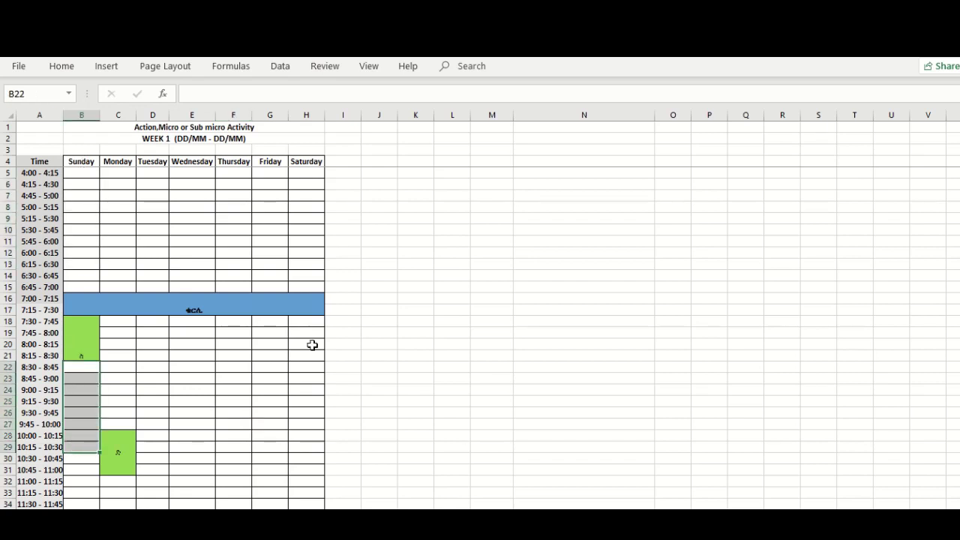
{"action": "scroll", "coordinate": [312, 344], "scroll_direction": "down", "scroll_amount": 2}
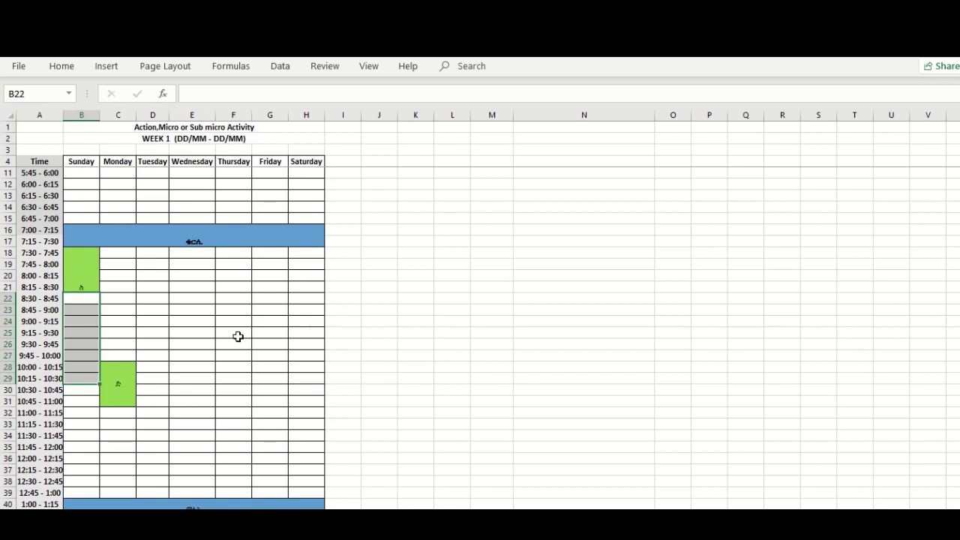